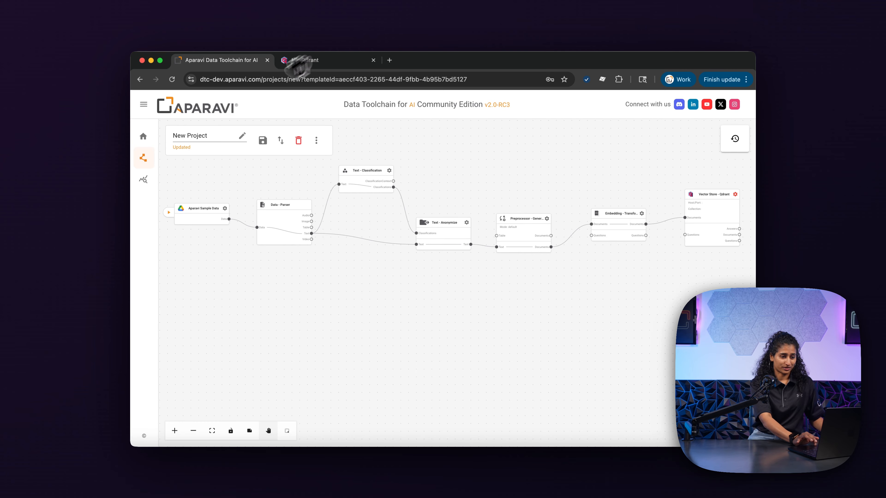
# Step: Inspect a stored point's payload in the Qdrant dashboard
pyautogui.click(328, 62)
pyautogui.scroll(-2, 453, 380)
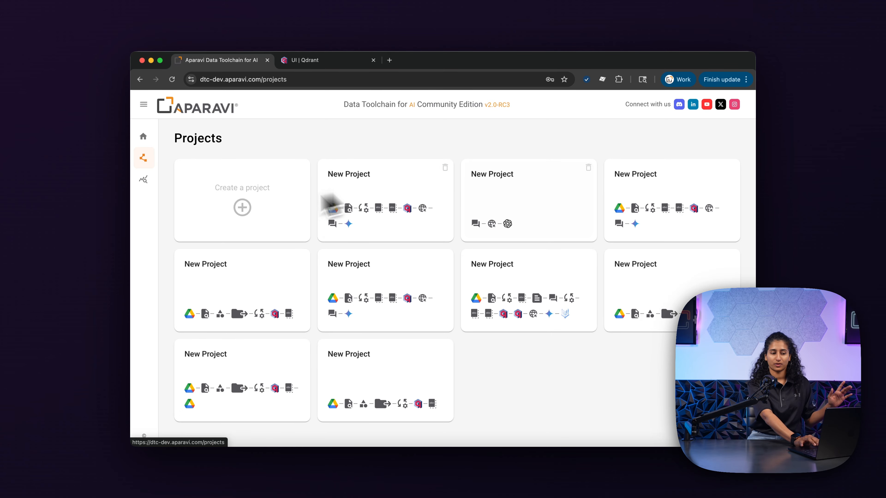
# Step: Create a project from the Sample Classify & Anonymize template and pan to the pipeline's start
pyautogui.click(232, 213)
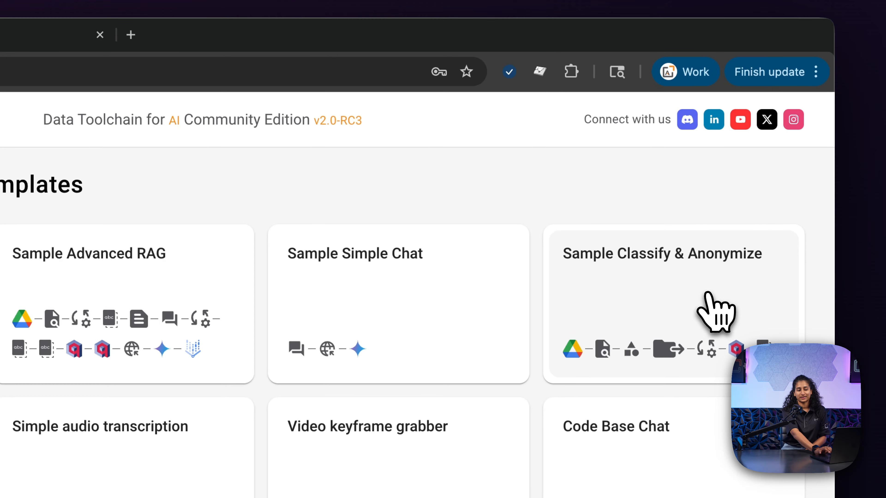
pyautogui.click(705, 294)
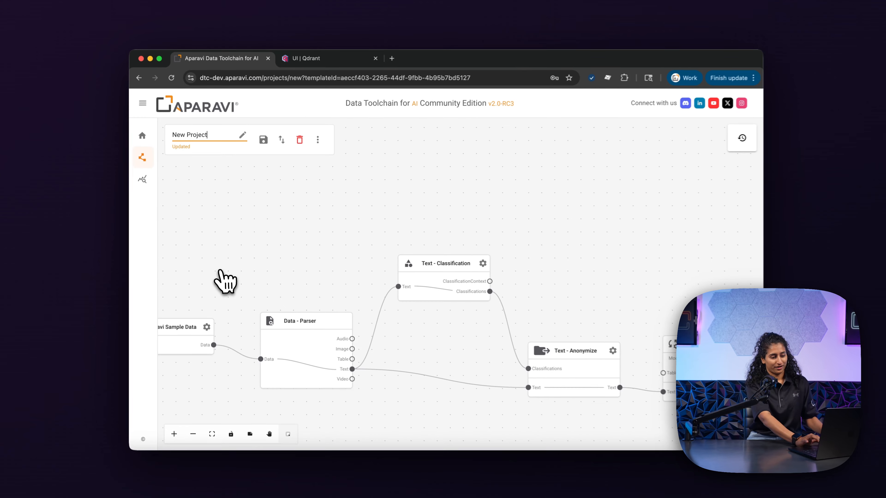
pyautogui.moveTo(218, 322); pyautogui.dragTo(400, 168)
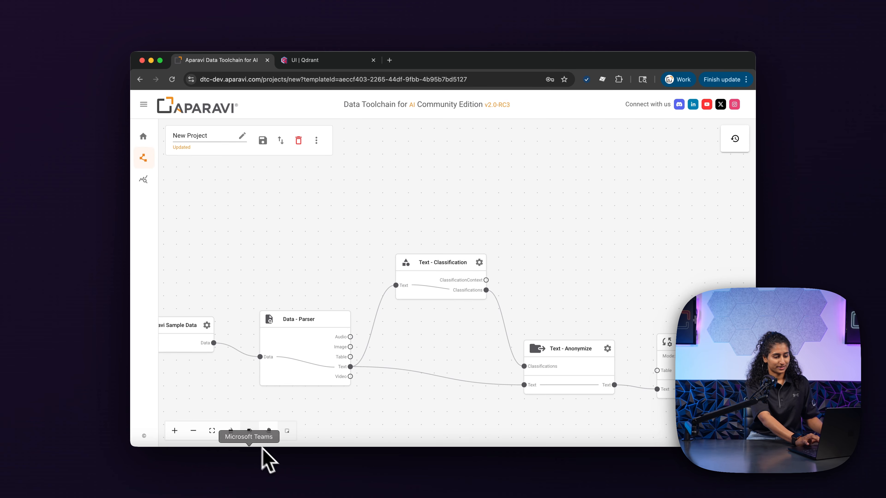
pyautogui.moveTo(265, 270); pyautogui.dragTo(415, 164)
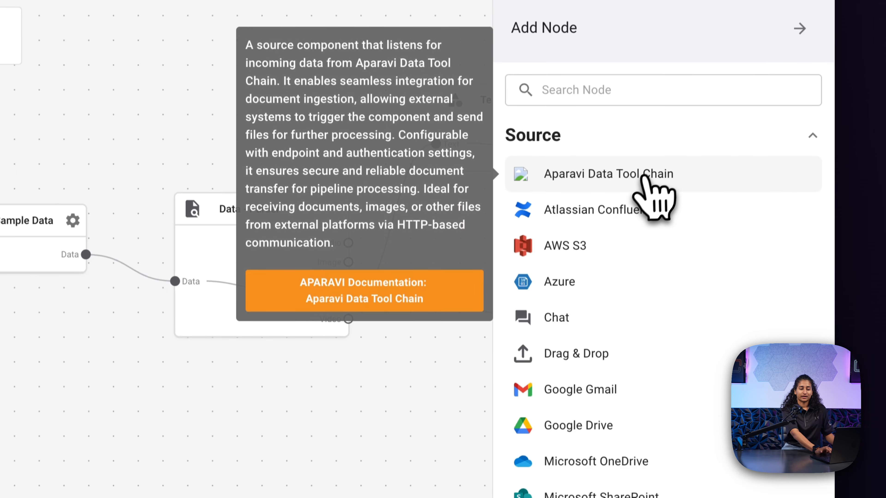
pyautogui.scroll(-2, 645, 185)
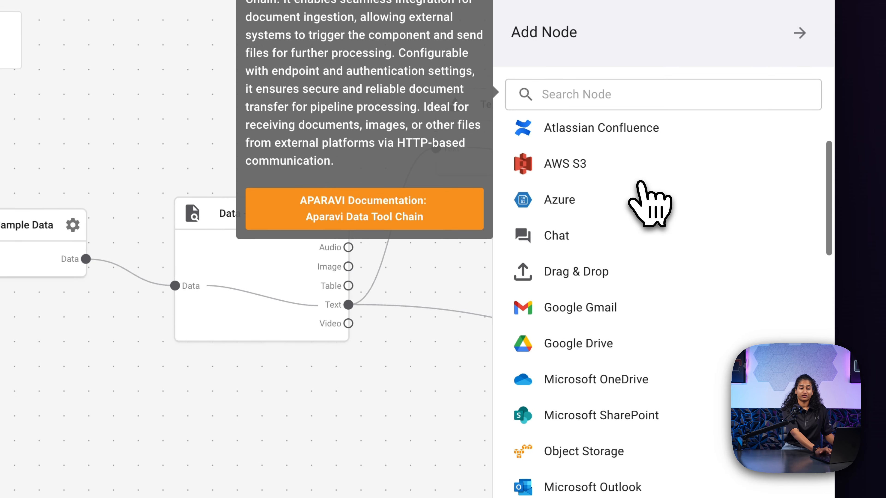
pyautogui.scroll(2, 648, 197)
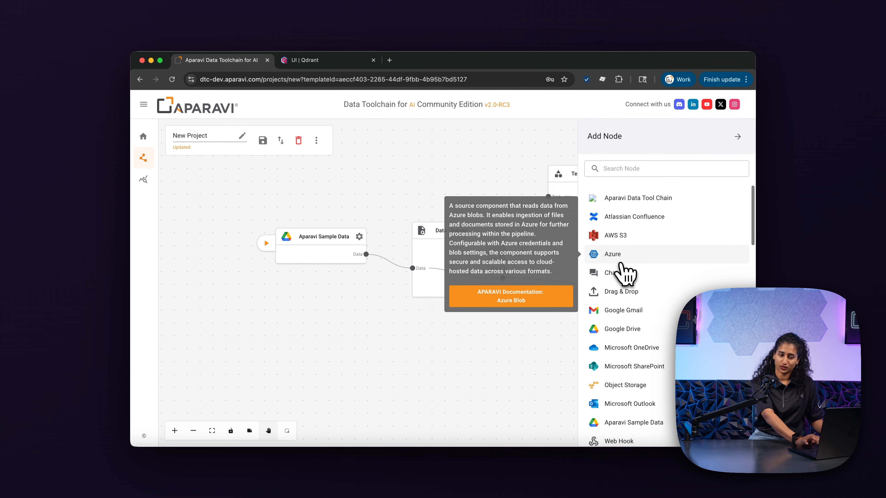
pyautogui.scroll(-1, 621, 265)
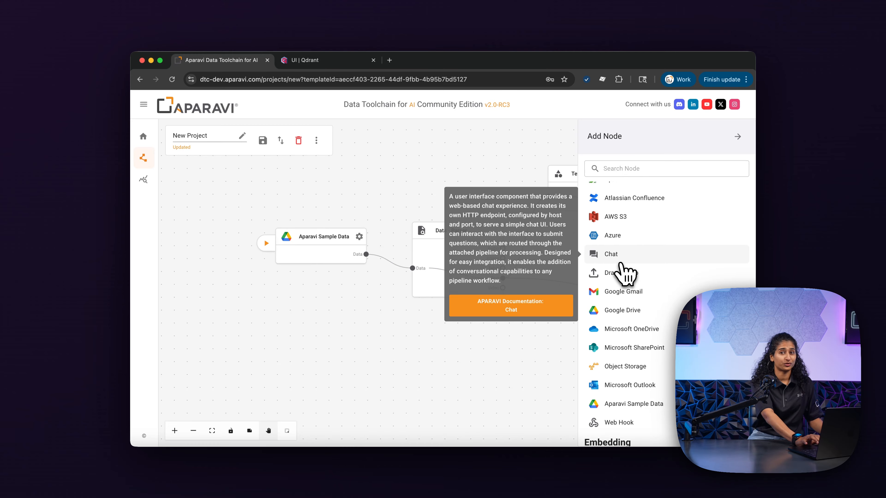
pyautogui.scroll(-5, 620, 266)
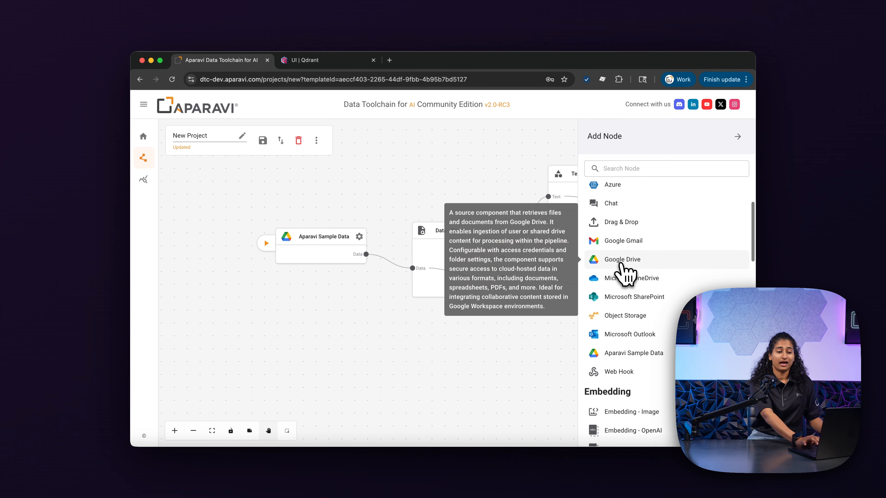
pyautogui.scroll(-3, 624, 316)
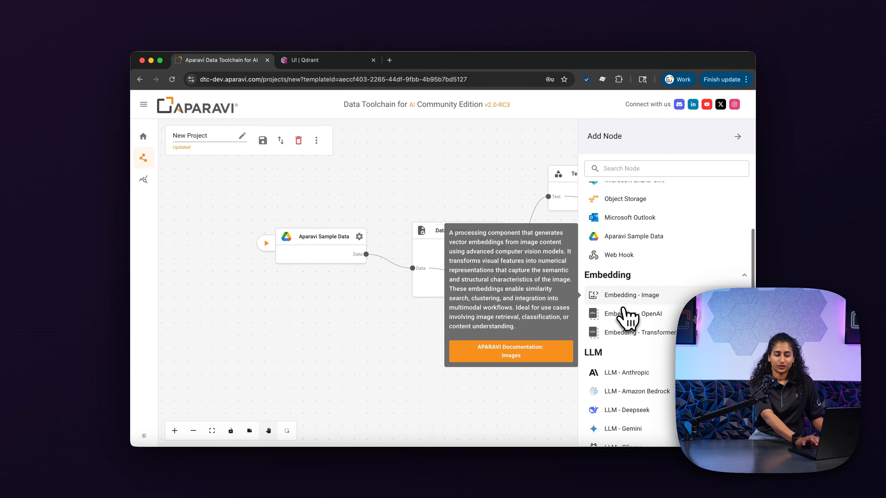
pyautogui.scroll(2, 627, 315)
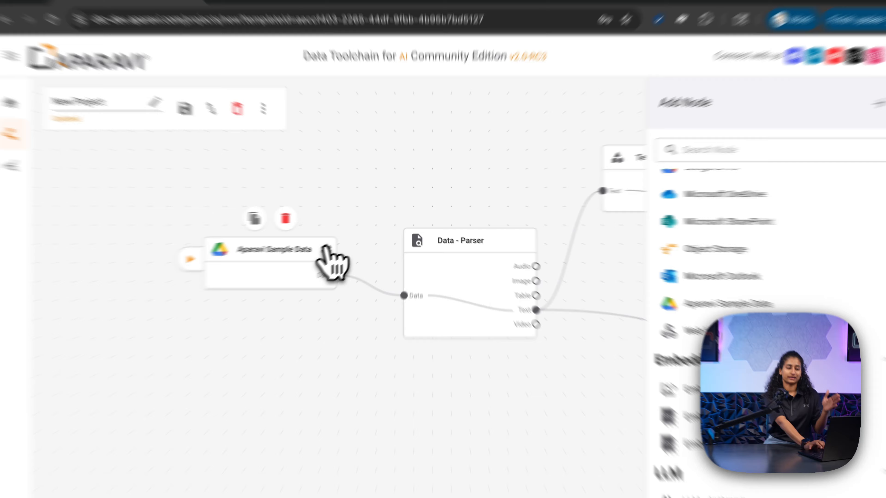
# Step: Switch the Aparavi Sample Data source from the Legal to the Hackathon data set and save
pyautogui.click(359, 237)
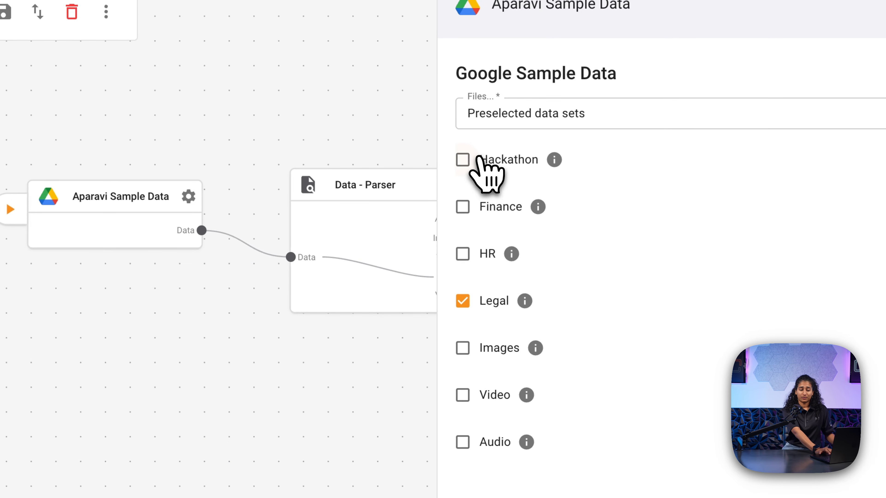
pyautogui.click(474, 139)
pyautogui.click(462, 300)
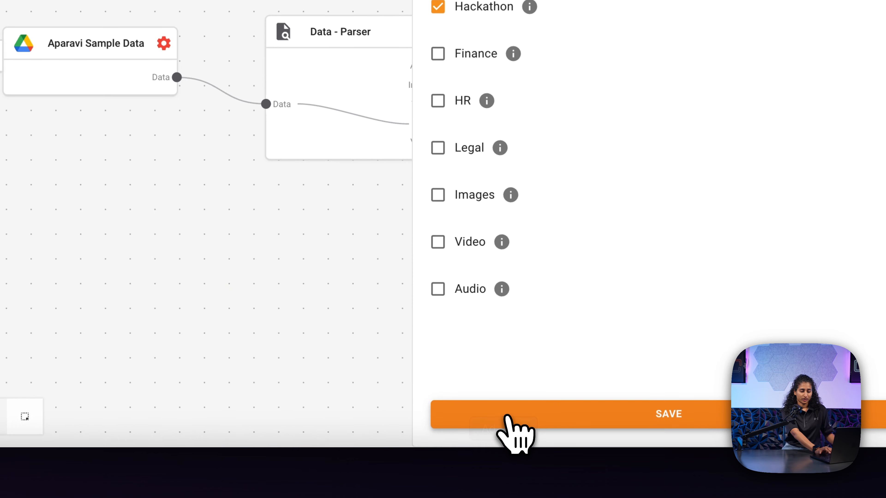
pyautogui.click(508, 416)
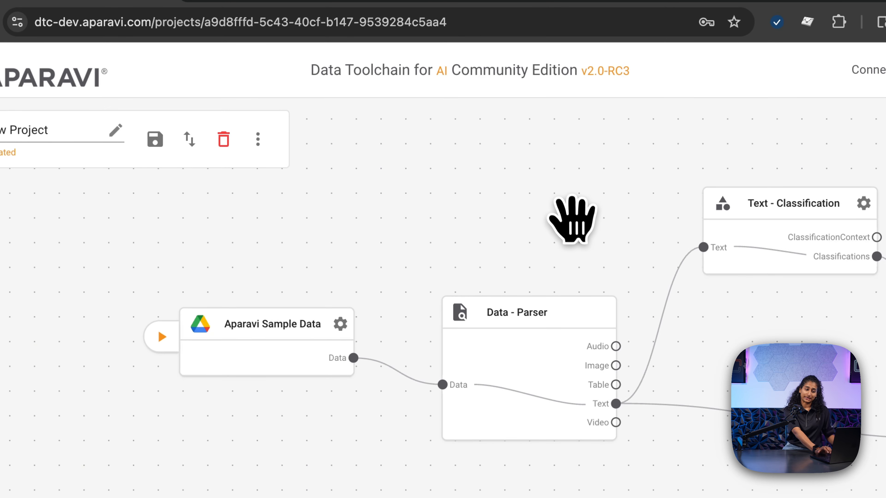
pyautogui.moveTo(366, 188); pyautogui.dragTo(361, 186)
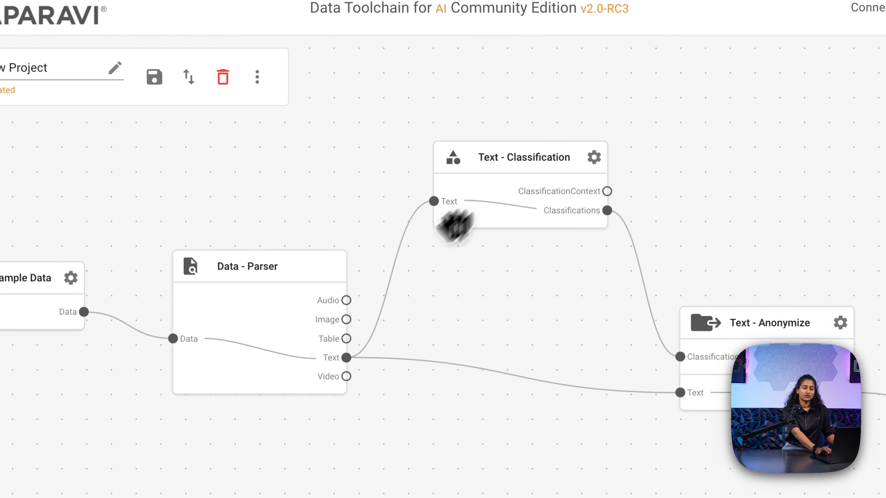
pyautogui.moveTo(453, 225); pyautogui.dragTo(286, 275)
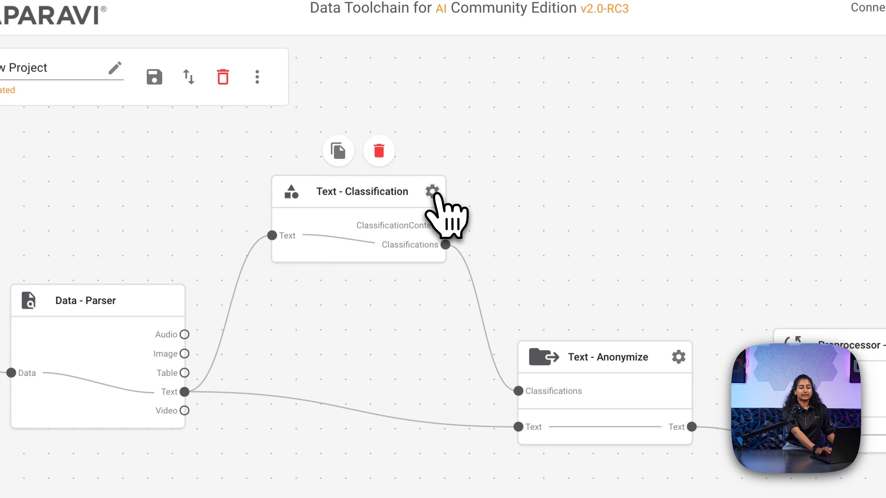
pyautogui.click(433, 193)
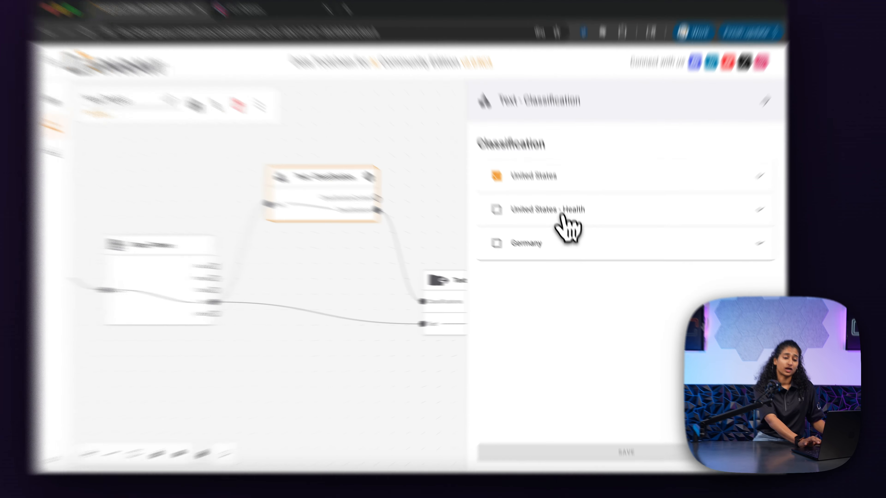
pyautogui.click(568, 232)
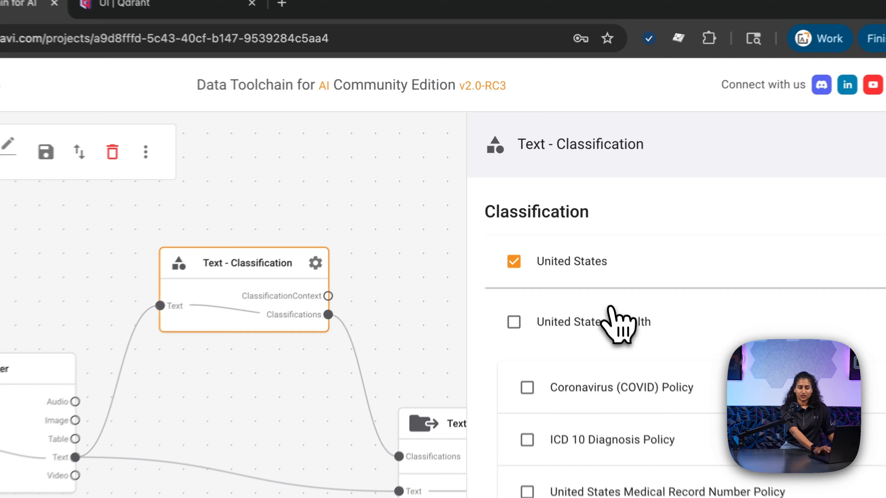
pyautogui.click(567, 231)
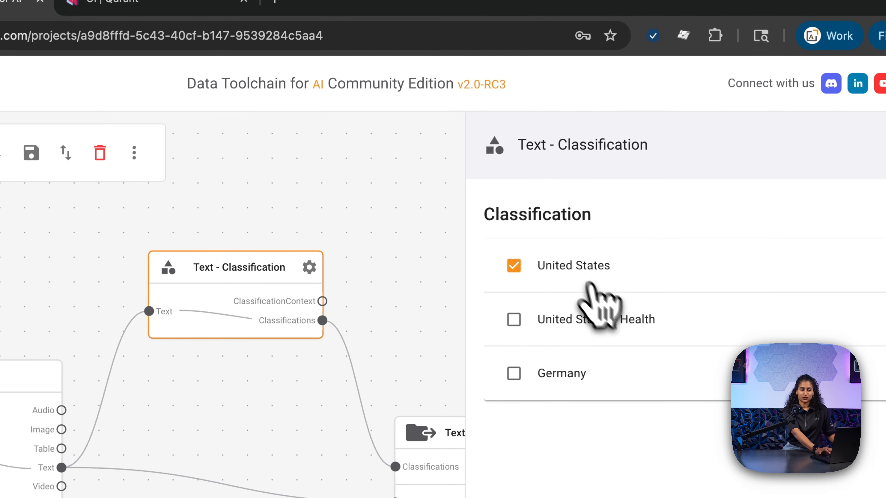
pyautogui.click(466, 170)
pyautogui.moveTo(439, 292); pyautogui.dragTo(217, 217)
pyautogui.moveTo(450, 349)
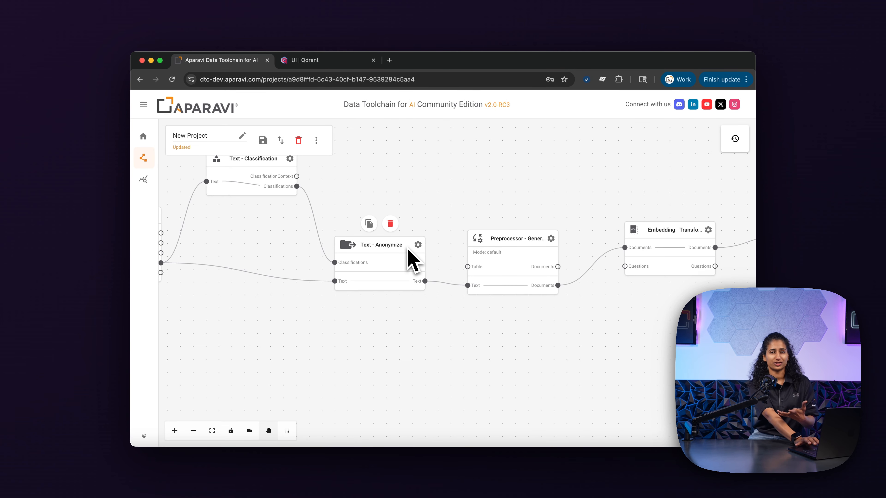
pyautogui.click(418, 245)
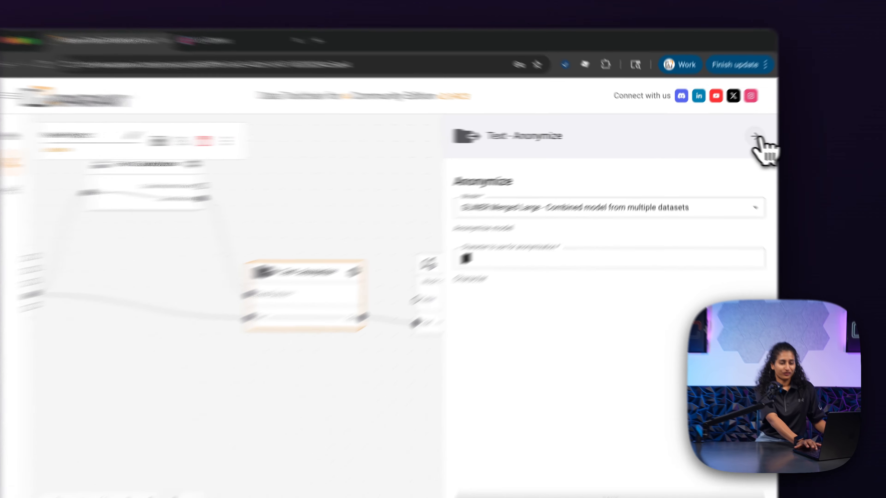
pyautogui.click(737, 136)
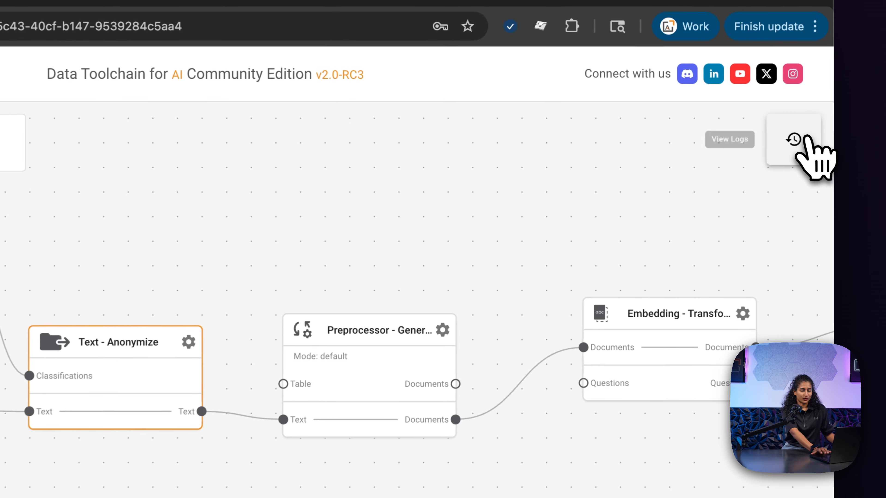
pyautogui.moveTo(457, 287); pyautogui.dragTo(218, 281)
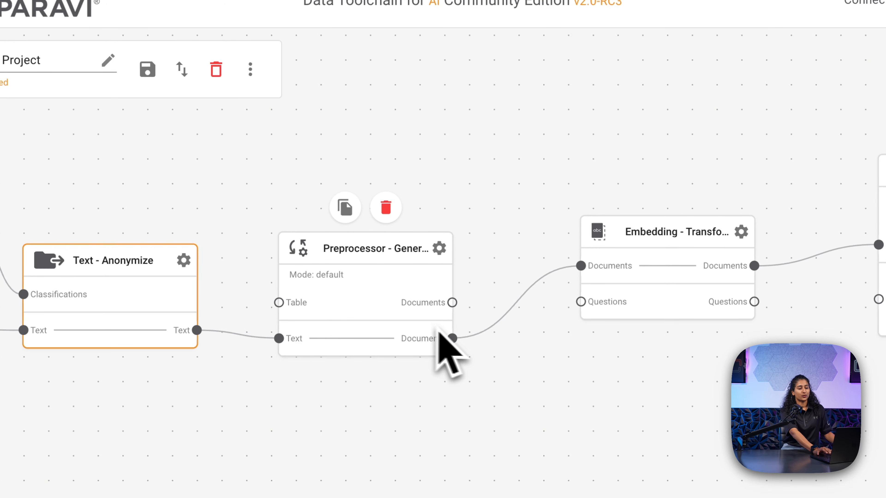
pyautogui.moveTo(564, 144); pyautogui.dragTo(405, 162)
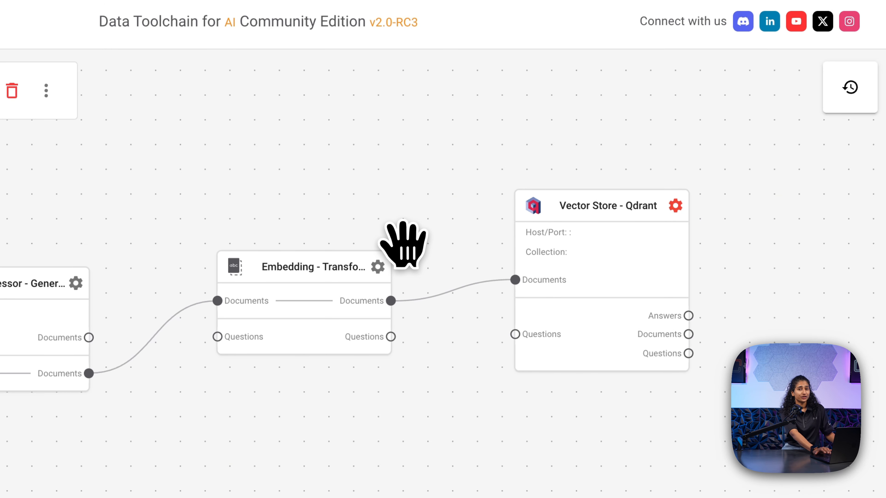
pyautogui.moveTo(419, 214); pyautogui.dragTo(357, 216)
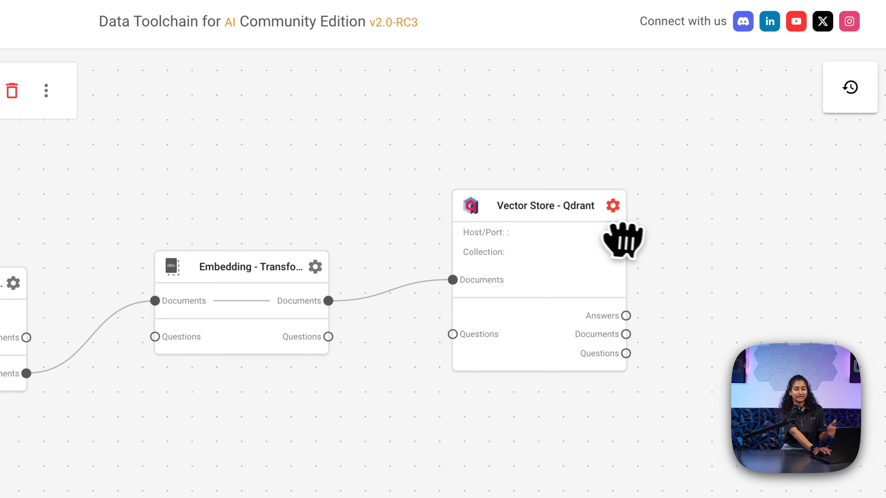
pyautogui.moveTo(625, 209)
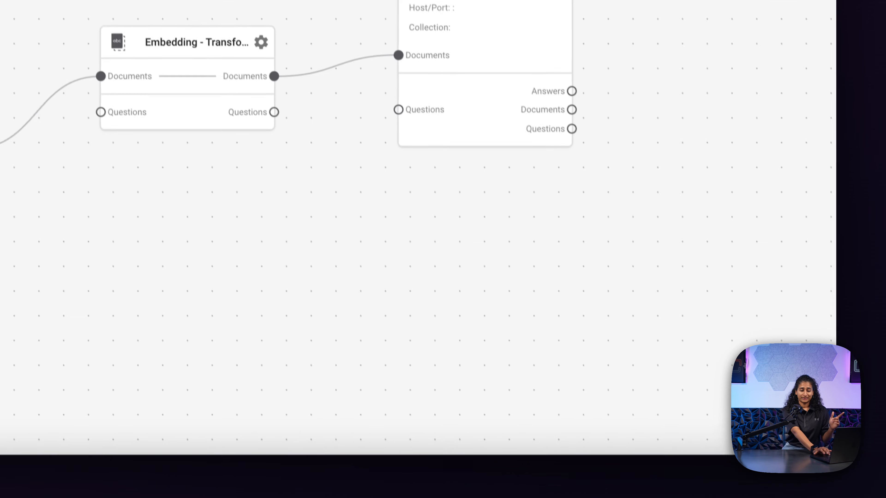
pyautogui.click(799, 423)
pyautogui.scroll(-15, 640, 279)
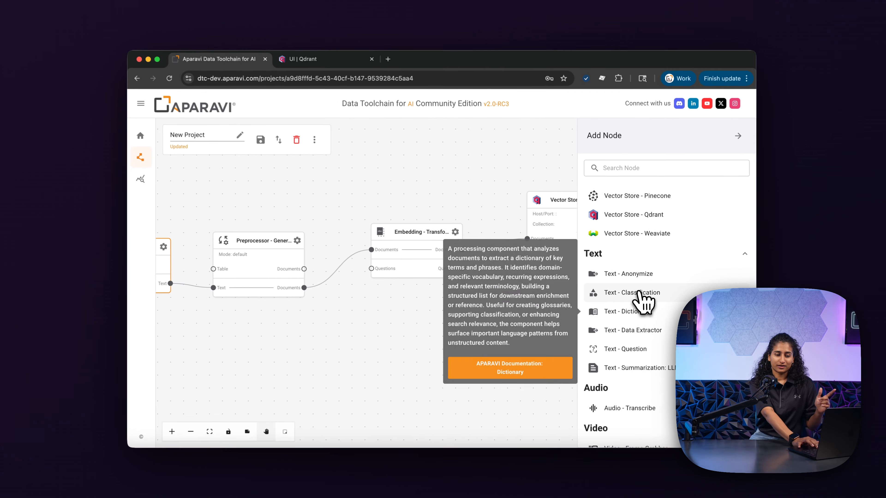
pyautogui.scroll(5, 631, 320)
pyautogui.scroll(4, 644, 301)
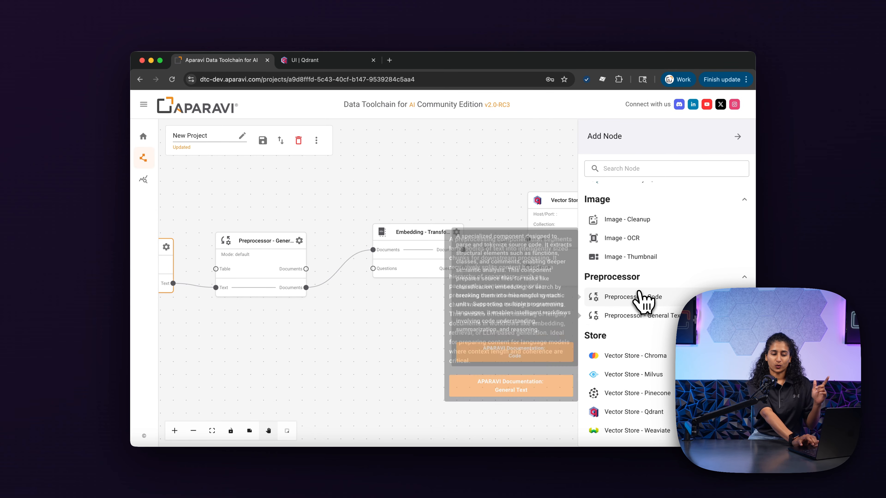
pyautogui.scroll(-2, 640, 297)
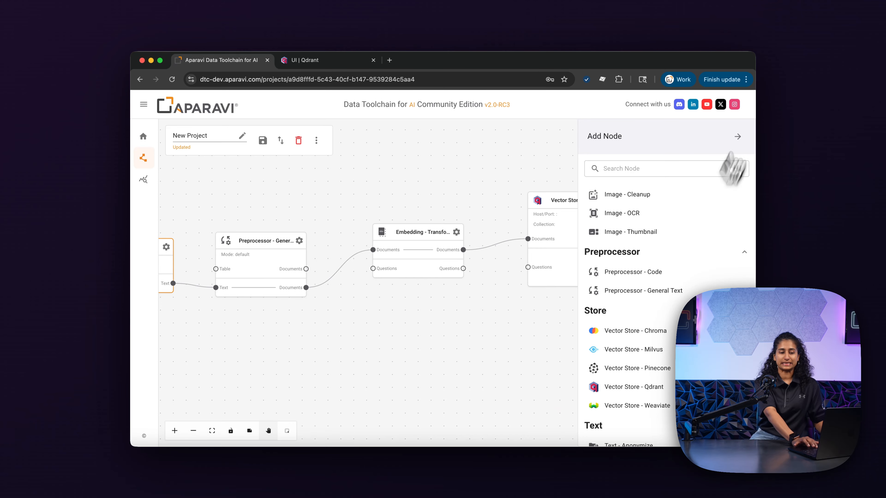
pyautogui.click(737, 136)
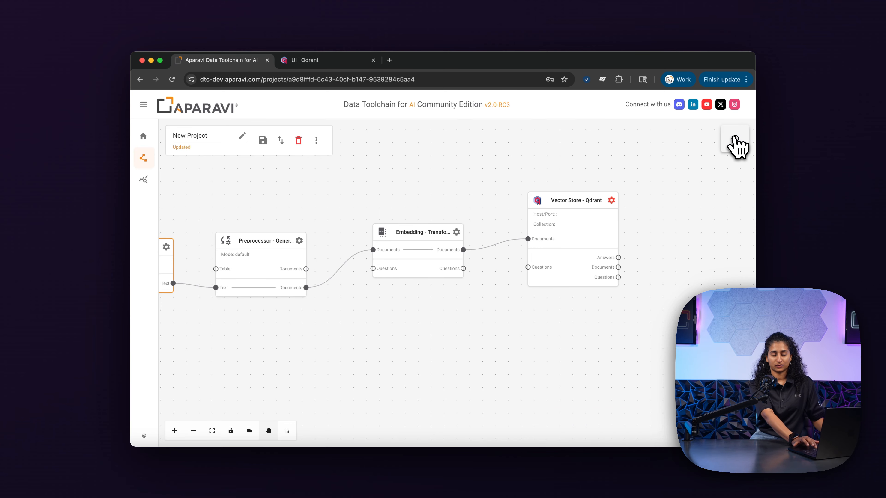
# Step: Set the Qdrant node to a Qdrant cloud server host on port 443, collection APARAVId, and save
pyautogui.click(611, 201)
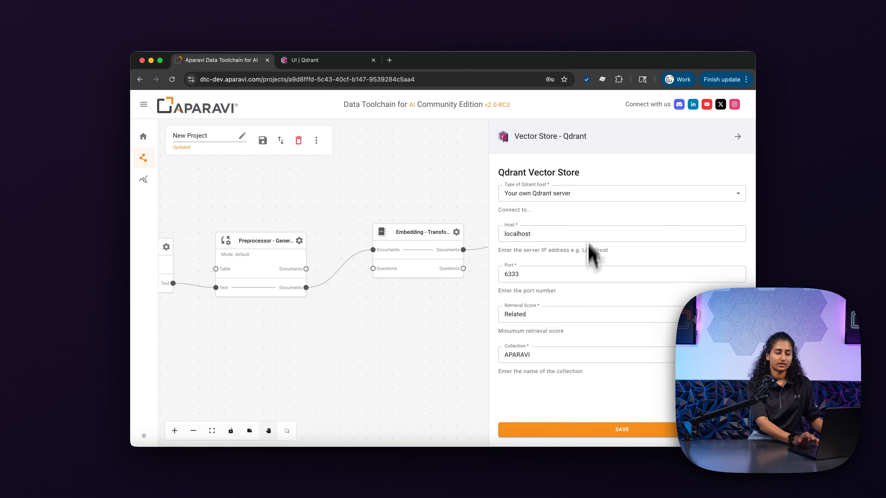
pyautogui.click(590, 196)
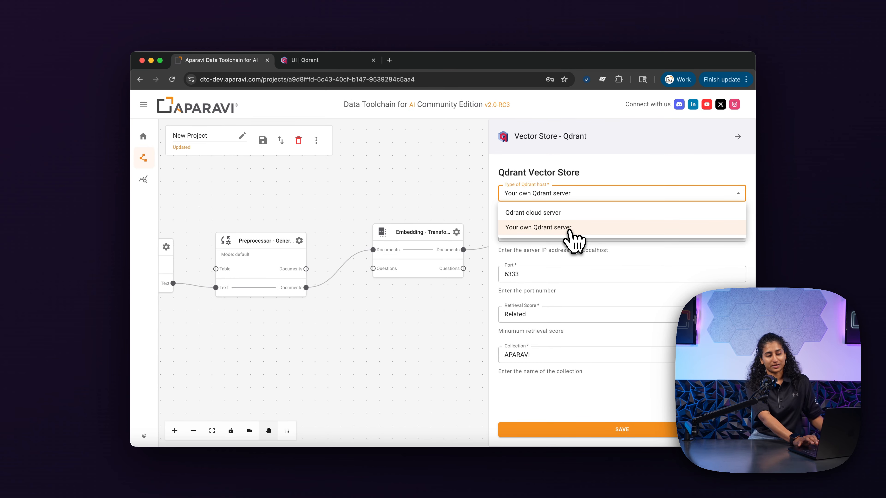
pyautogui.click(568, 217)
pyautogui.scroll(-1, 557, 246)
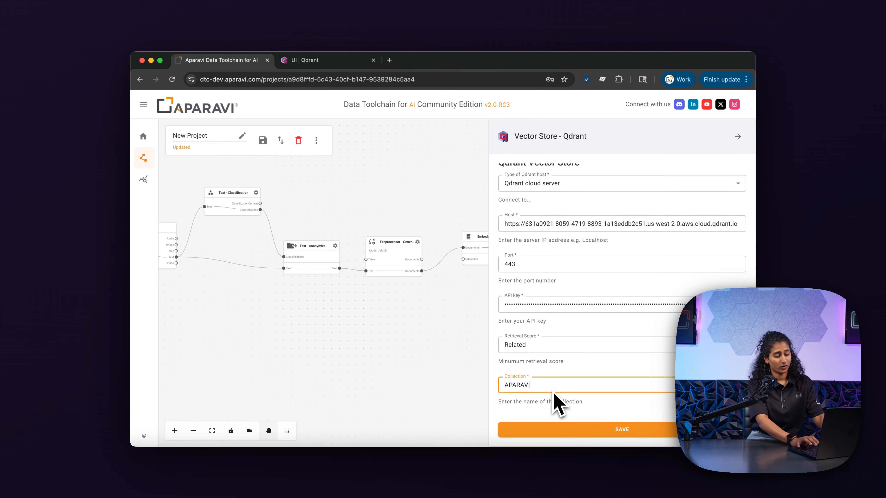
pyautogui.click(554, 434)
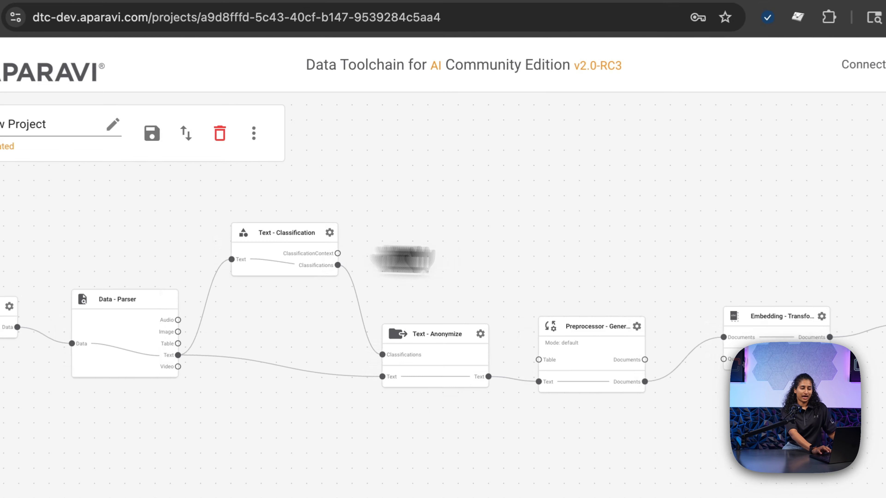
pyautogui.moveTo(403, 260); pyautogui.dragTo(530, 245)
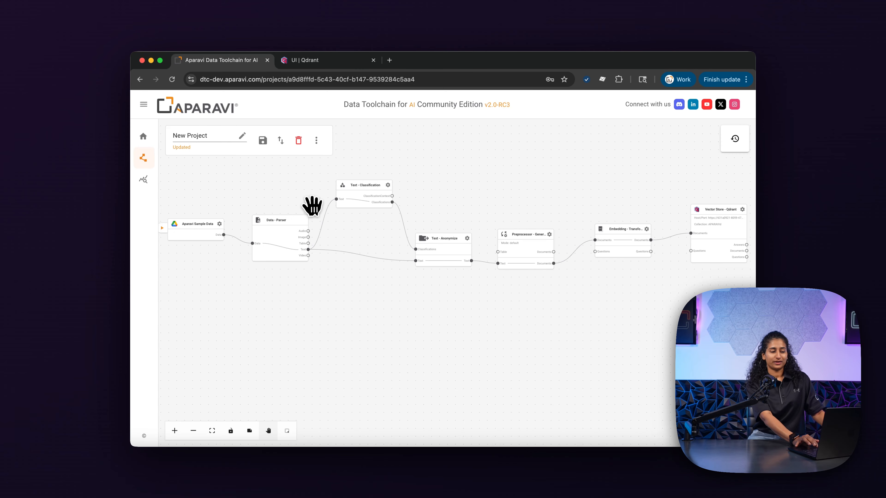
pyautogui.moveTo(311, 205); pyautogui.dragTo(279, 218)
pyautogui.moveTo(274, 256)
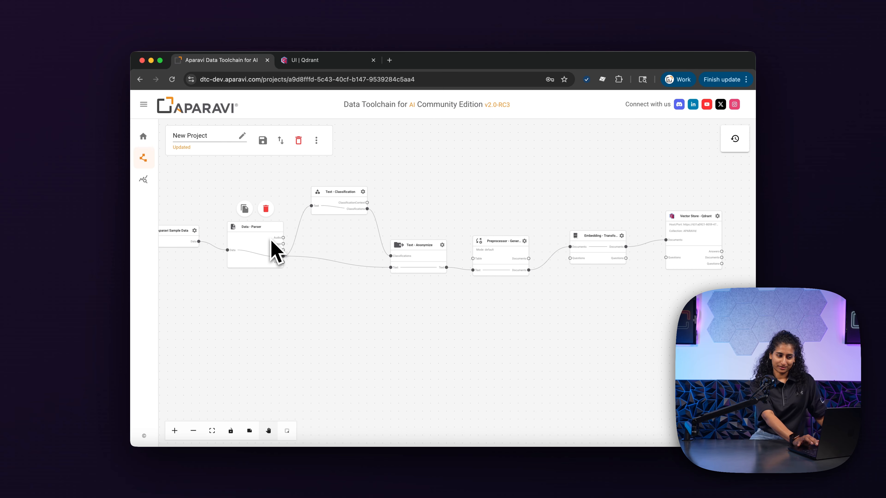
pyautogui.moveTo(352, 207)
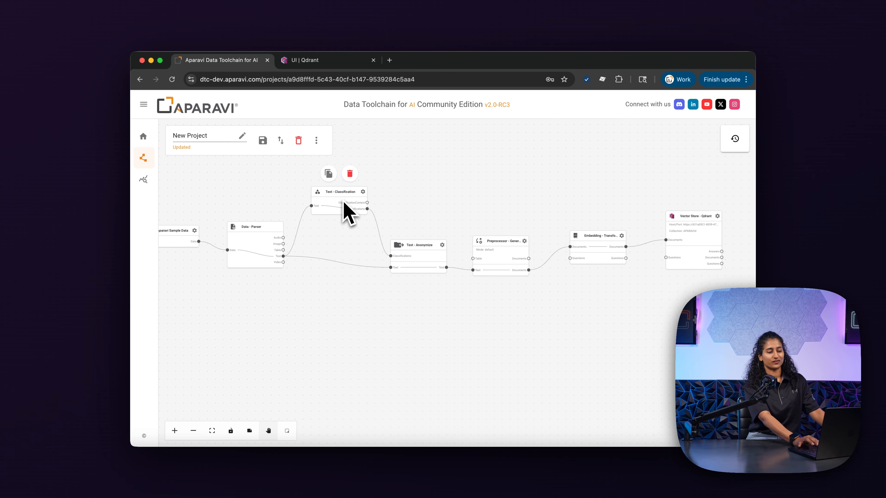
pyautogui.moveTo(392, 250)
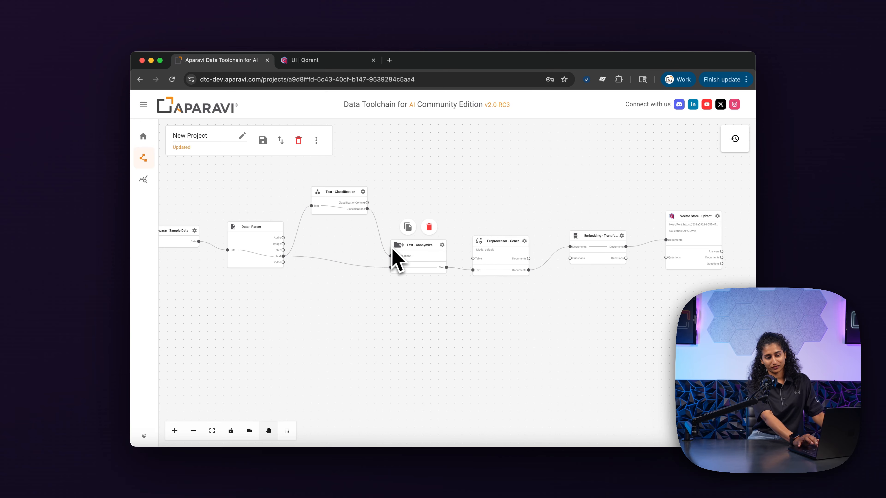
pyautogui.moveTo(522, 194); pyautogui.dragTo(409, 204)
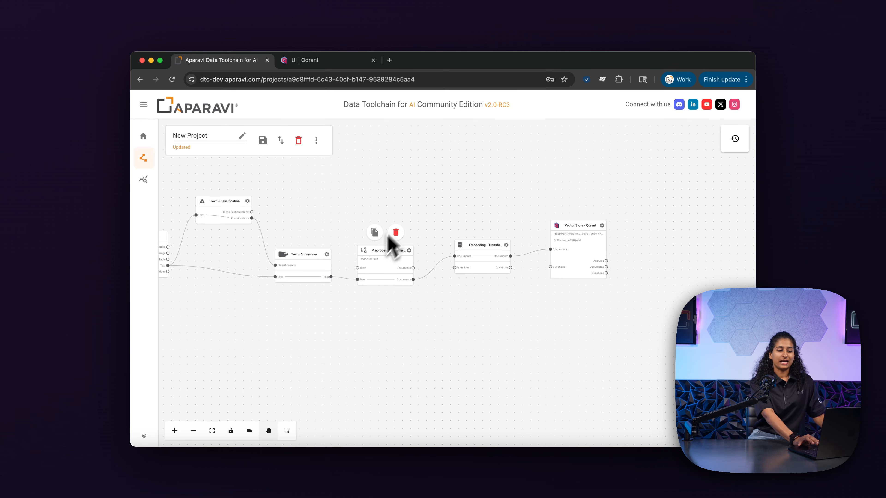
pyautogui.moveTo(569, 227)
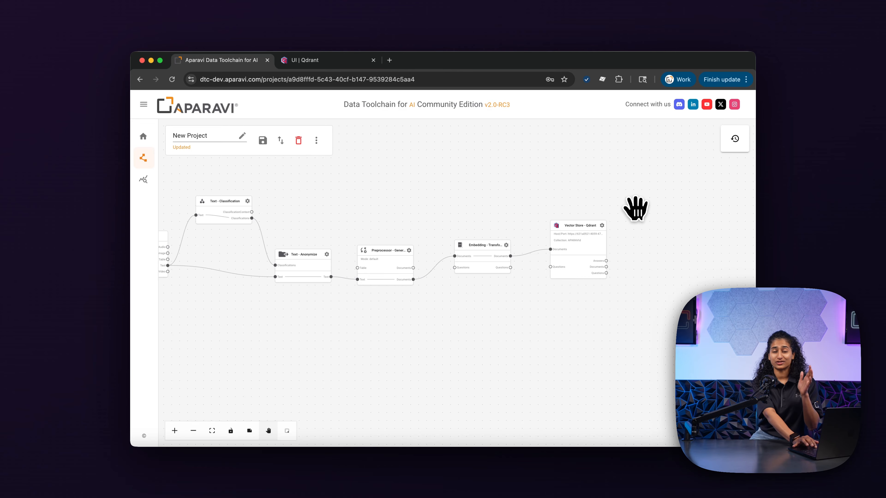
pyautogui.moveTo(430, 211); pyautogui.dragTo(568, 213)
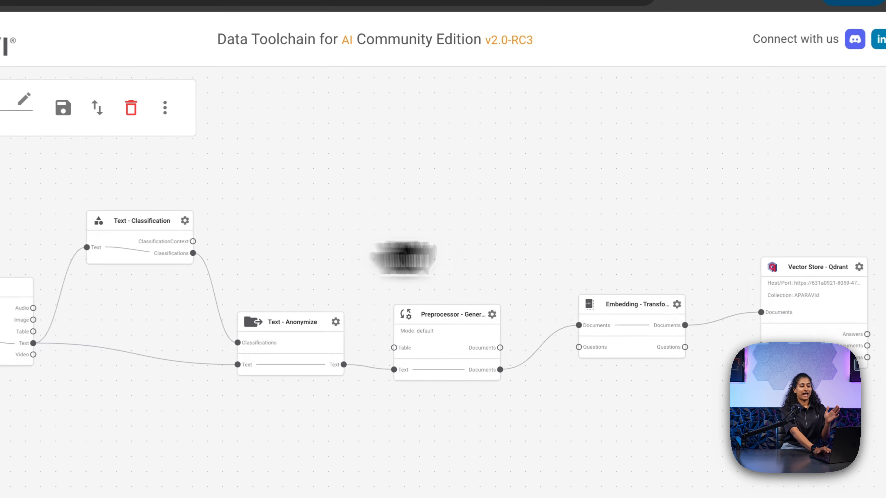
pyautogui.moveTo(605, 259); pyautogui.dragTo(592, 254)
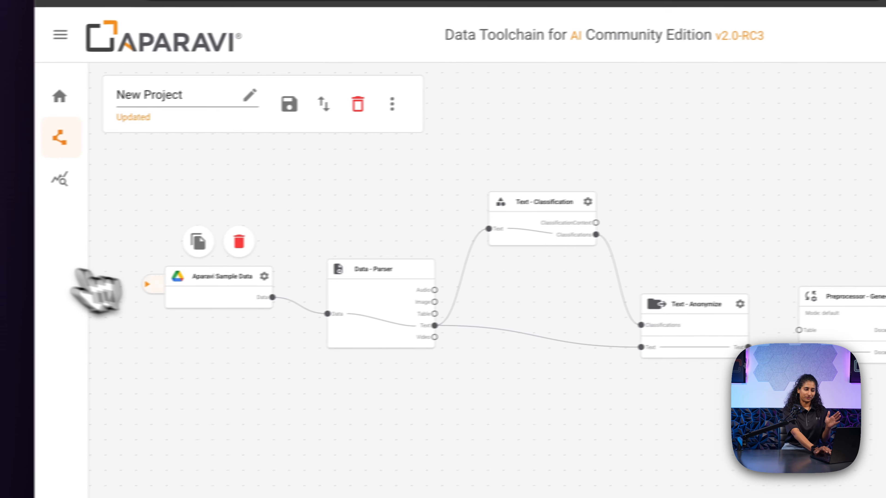
# Step: Run the pipeline from the Aparavi Sample Data node and let it complete
pyautogui.click(162, 285)
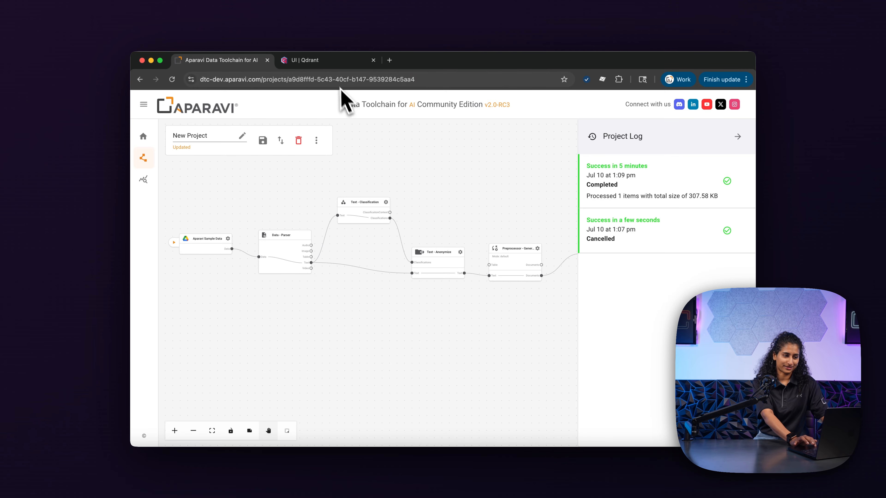
# Step: Open the APARAVId collection in Qdrant and browse its points with redacted personal fields
pyautogui.click(328, 61)
pyautogui.click(143, 176)
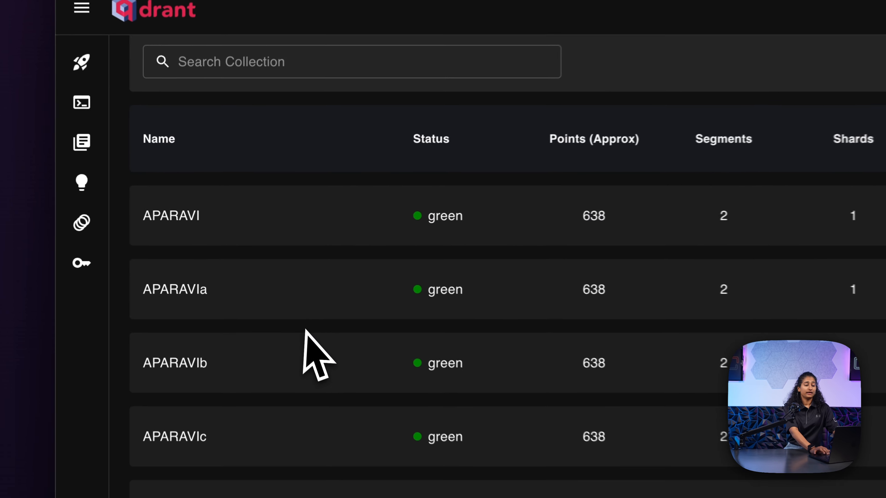
pyautogui.scroll(-5, 306, 353)
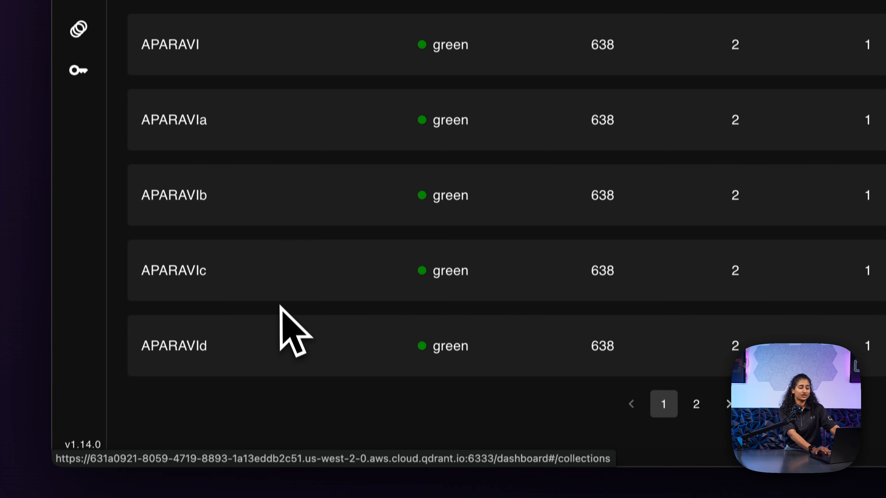
pyautogui.click(191, 353)
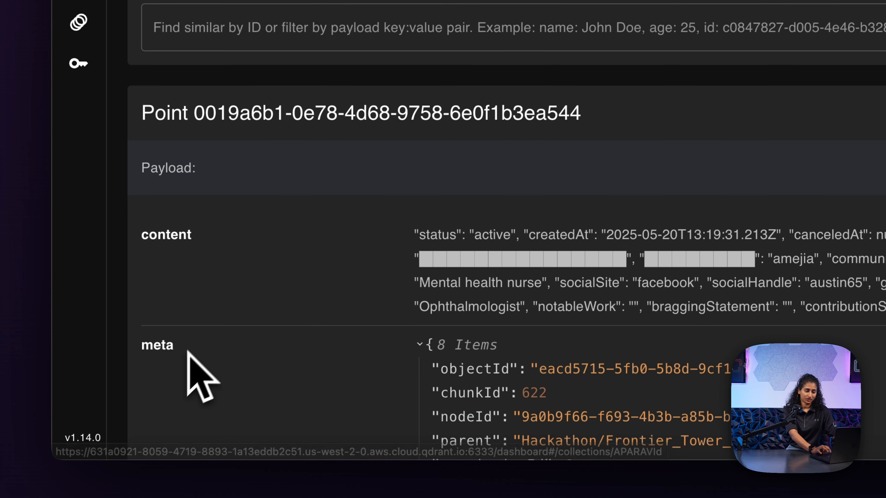
pyautogui.scroll(-3, 340, 279)
pyautogui.scroll(-5, 337, 258)
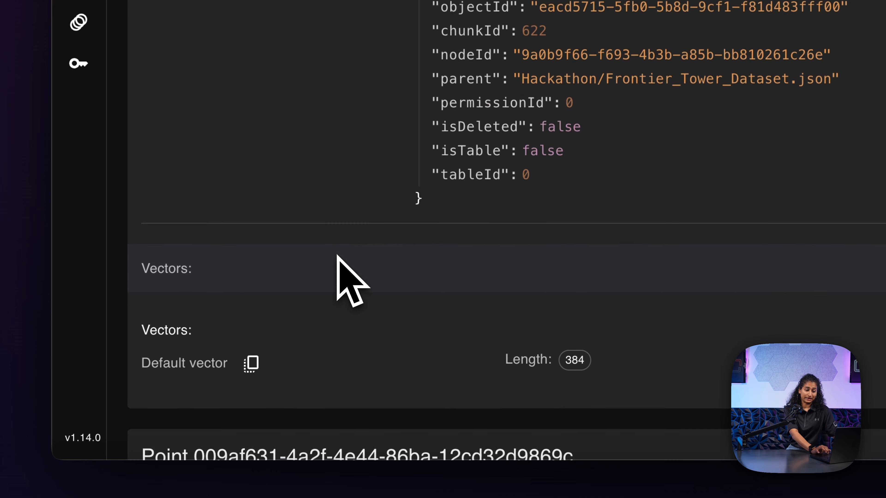
pyautogui.scroll(-10, 284, 352)
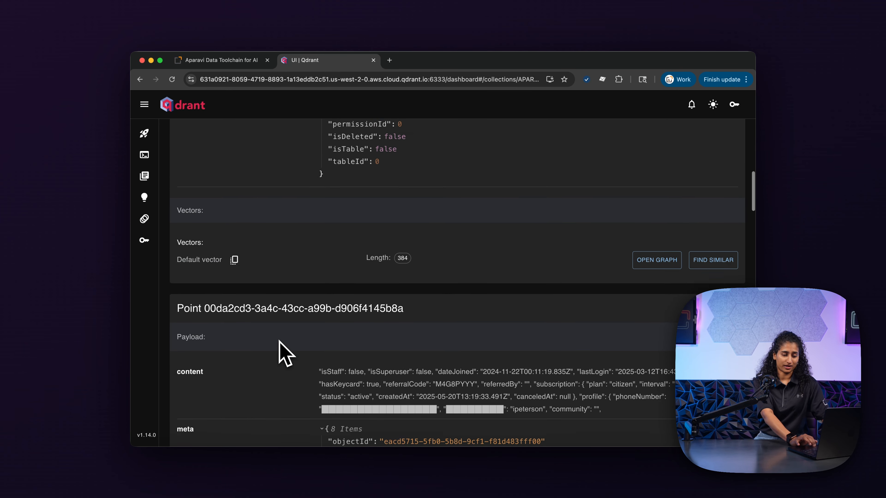
pyautogui.scroll(5, 284, 353)
pyautogui.scroll(15, 284, 353)
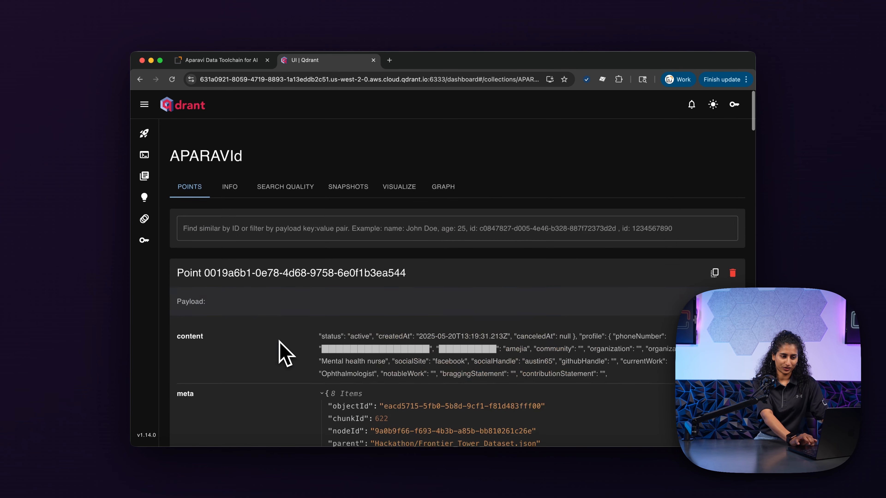
pyautogui.scroll(-5, 517, 354)
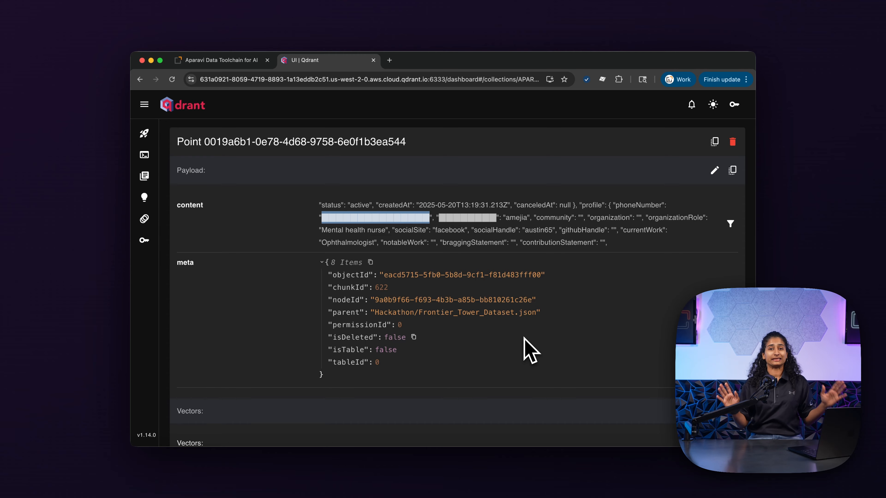